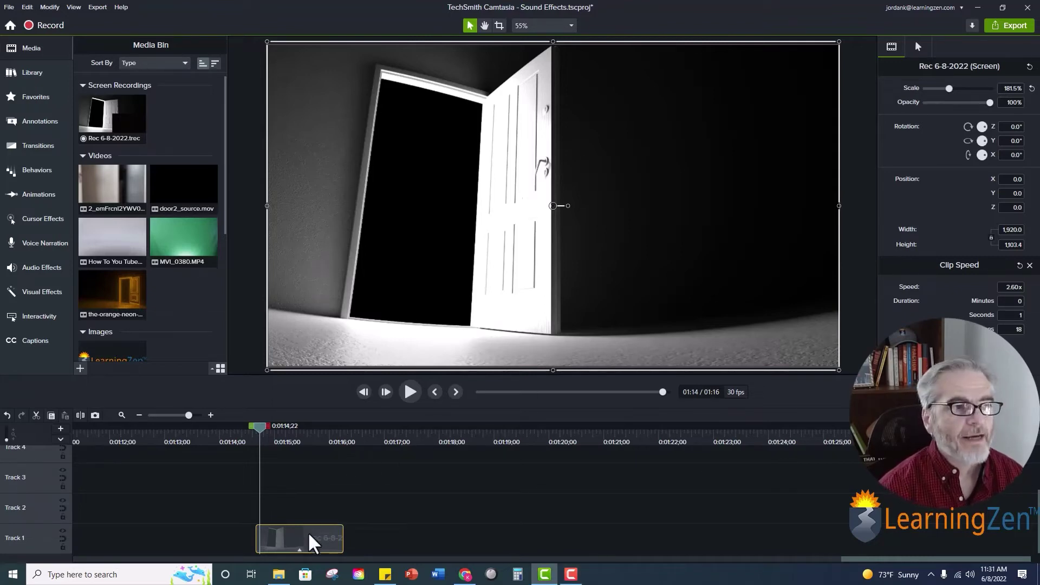
# - Replay the door closing and stop the playhead at 0:01:15;19, where the picture turns black
pyautogui.click(417, 391)
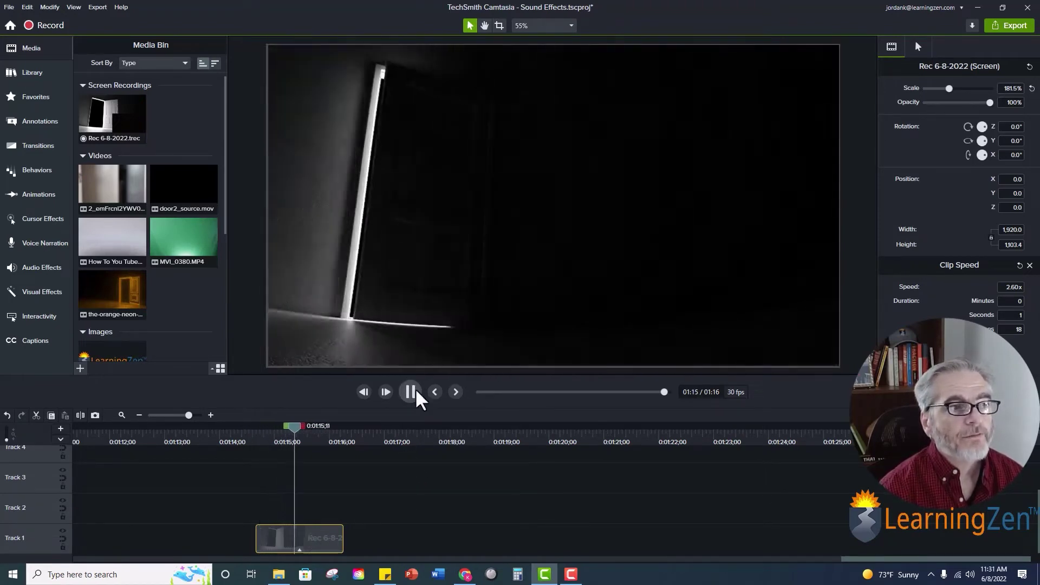
pyautogui.click(412, 393)
pyautogui.moveTo(146, 436); pyautogui.dragTo(262, 441)
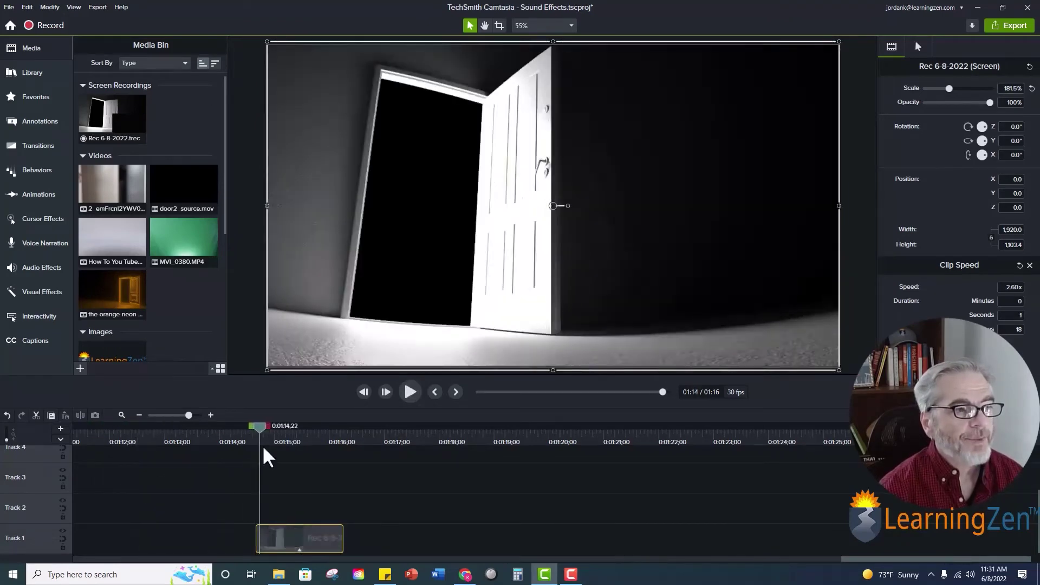
pyautogui.click(411, 392)
pyautogui.click(411, 394)
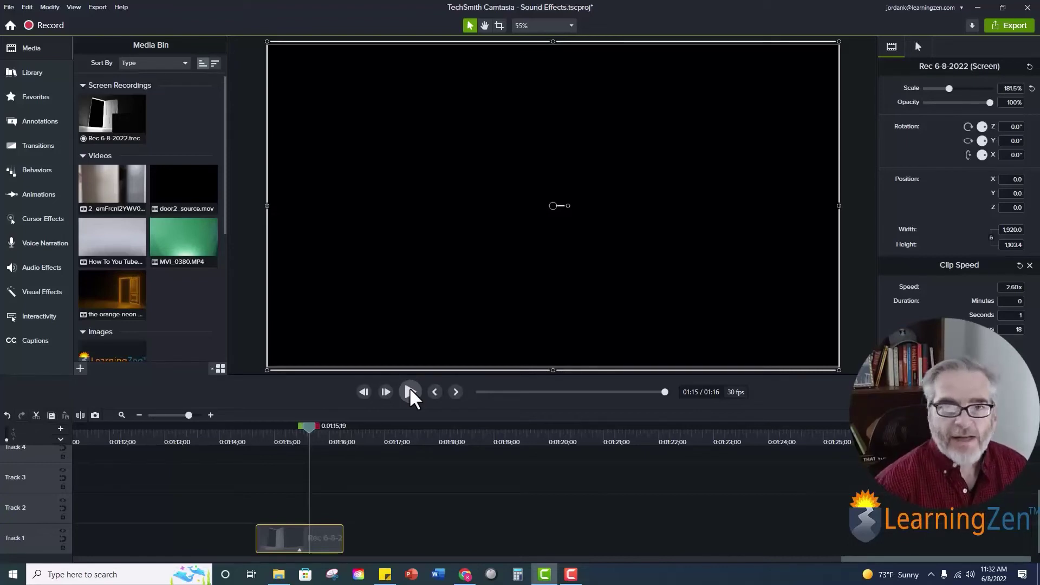
pyautogui.scroll(-4, 162, 283)
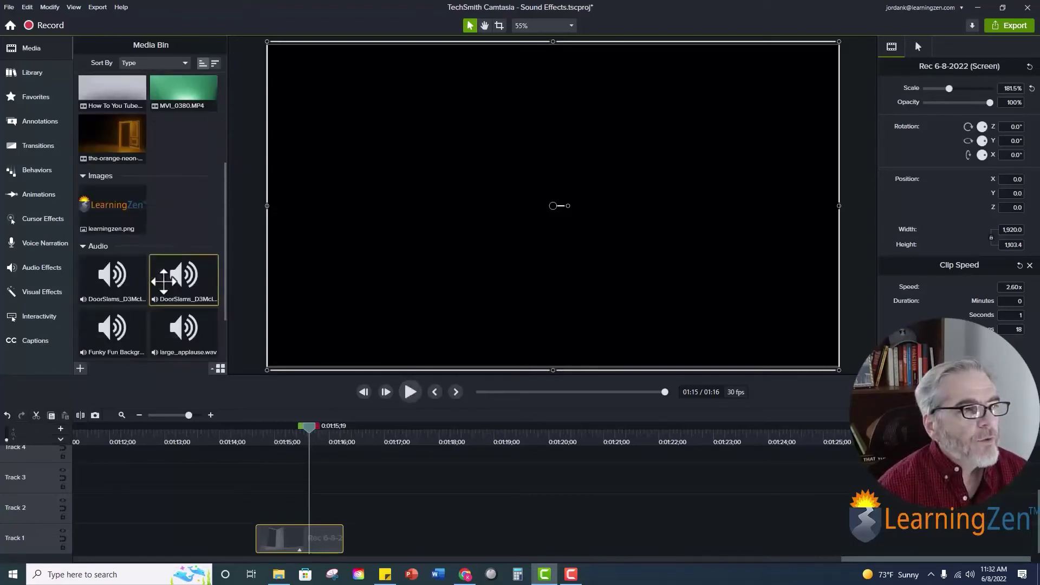
# - Show the Media Bin's audio files, the + Import Media browser, and dragging a sound in from Explorer
pyautogui.scroll(1, 163, 280)
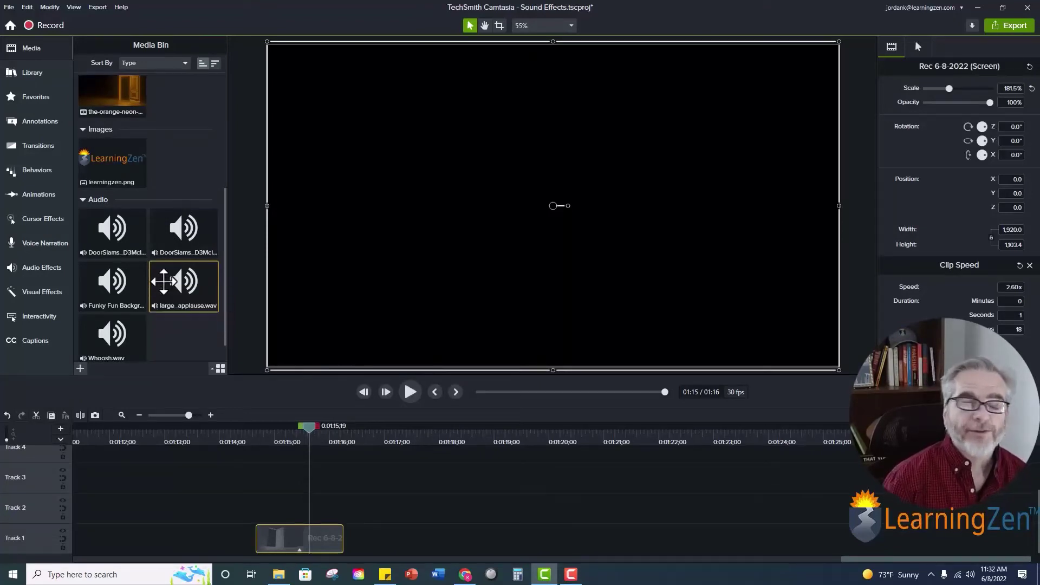
pyautogui.click(80, 369)
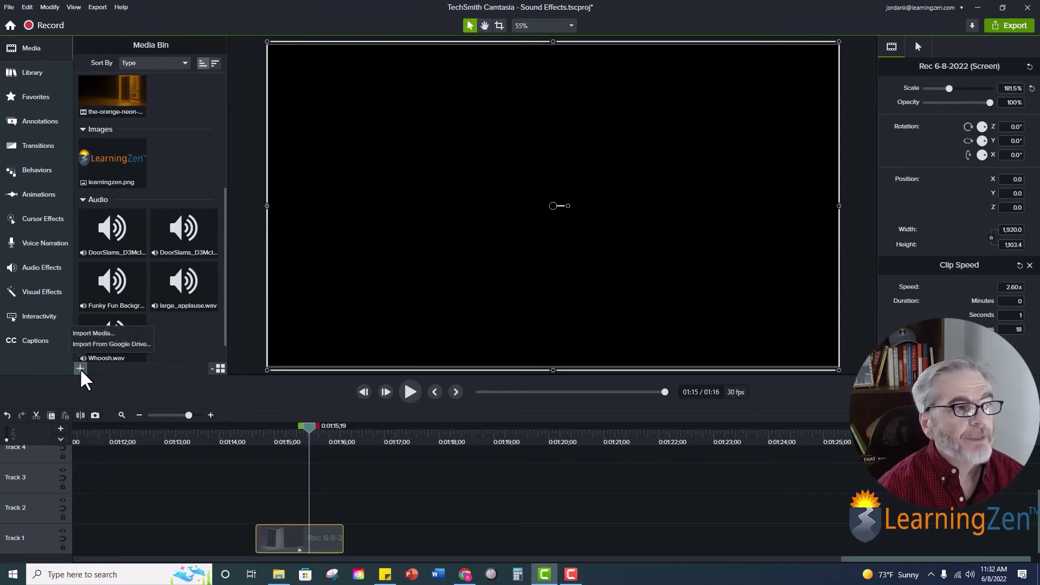
pyautogui.click(99, 334)
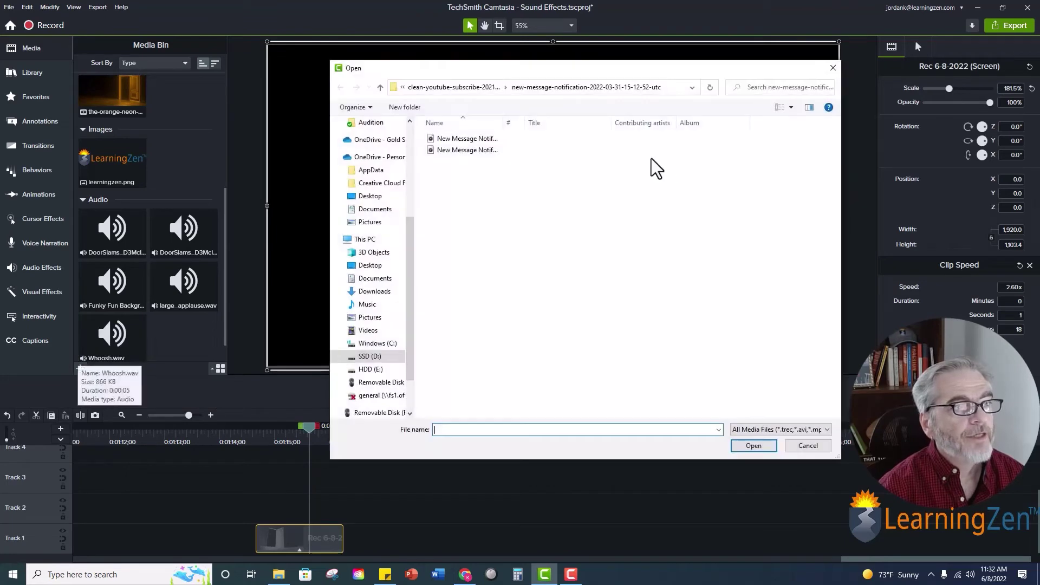
pyautogui.click(832, 67)
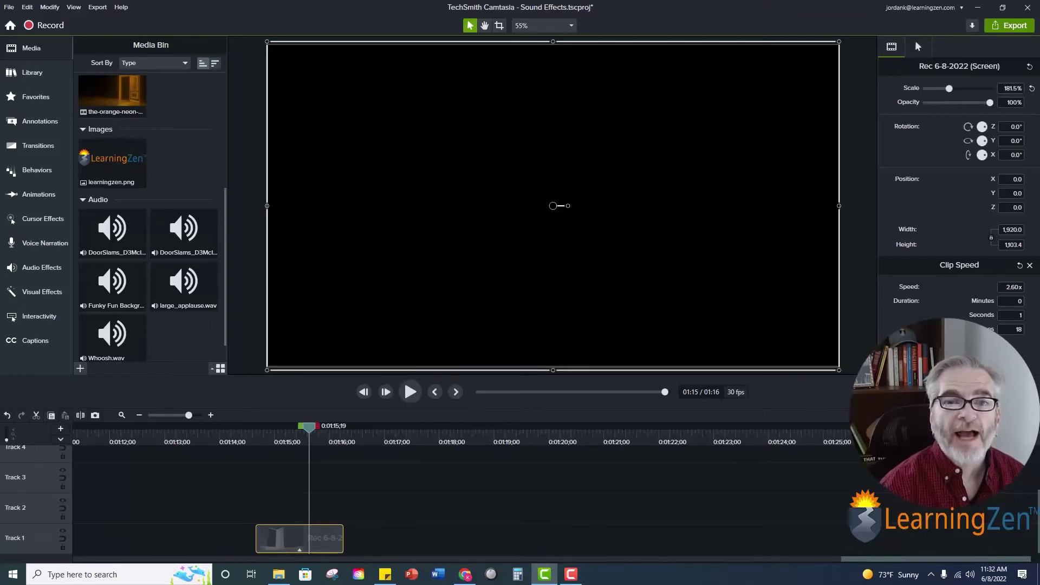
pyautogui.moveTo(758, 65); pyautogui.dragTo(144, 254)
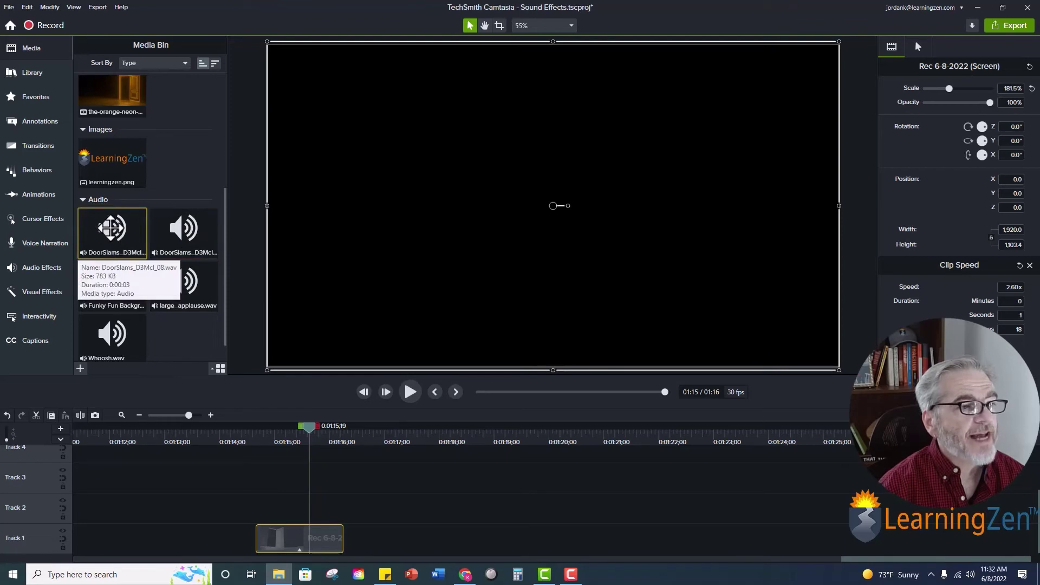
# - Place DoorSlams_D3Mcl_08 on Track 2 and trim both ends so only the slam remains
pyautogui.moveTo(111, 227); pyautogui.dragTo(266, 499)
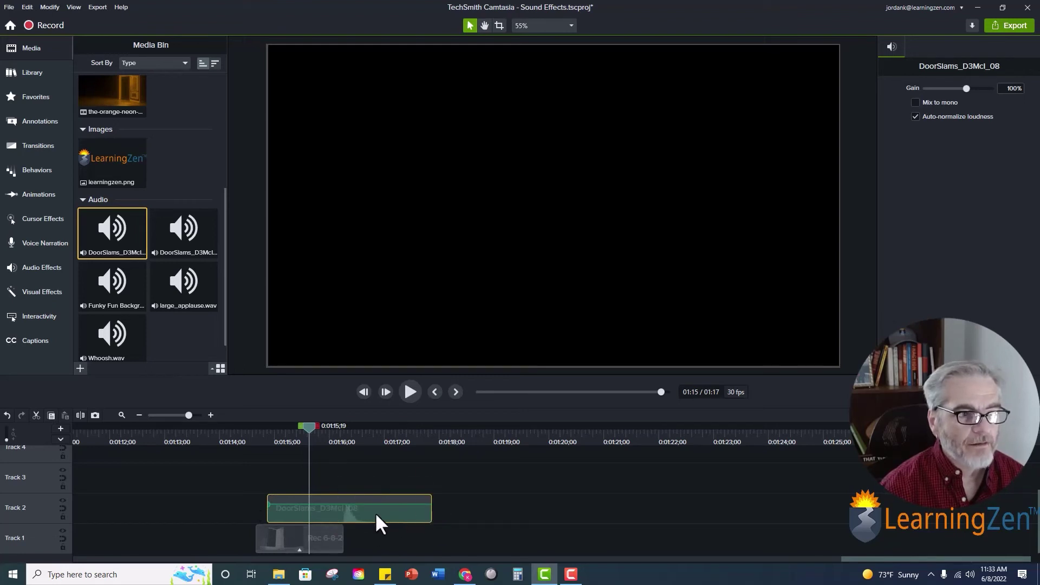
pyautogui.moveTo(430, 516); pyautogui.dragTo(369, 510)
pyautogui.moveTo(268, 509); pyautogui.dragTo(335, 510)
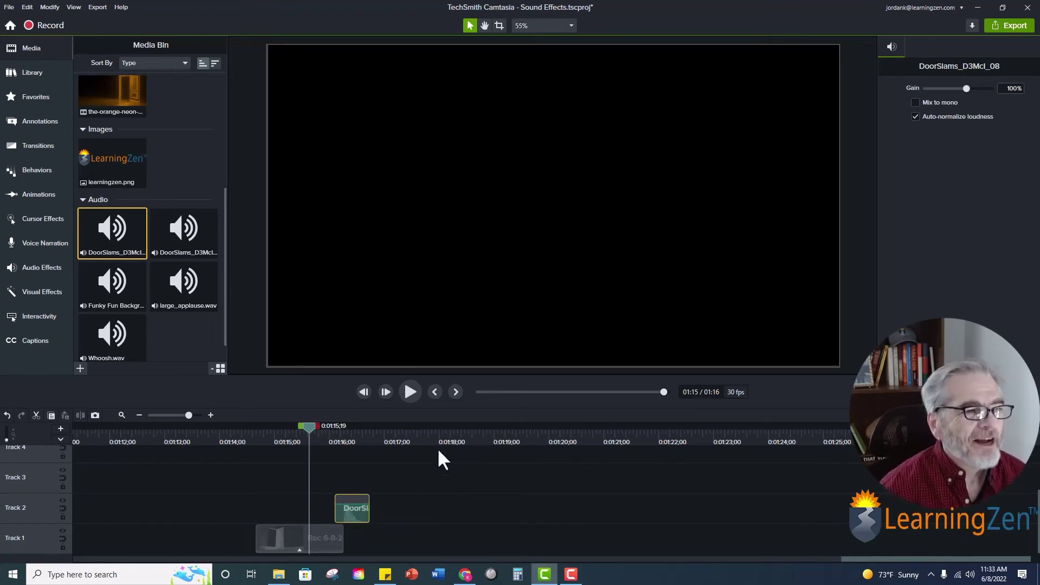
# - Line the slam sound up with 0:01:14;27 and play back to check its timing
pyautogui.moveTo(309, 427); pyautogui.dragTo(269, 429)
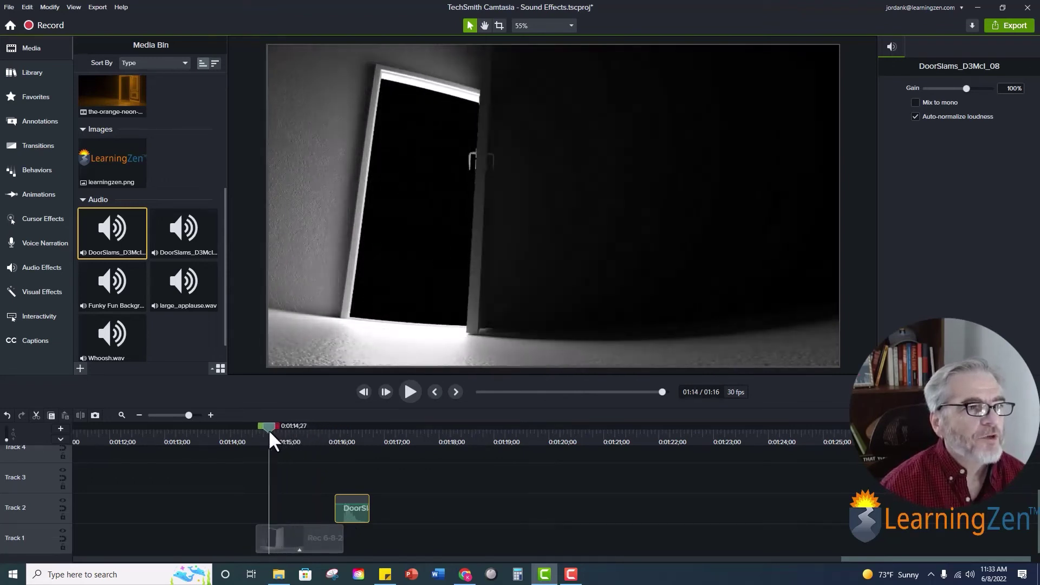
pyautogui.moveTo(357, 514); pyautogui.dragTo(291, 504)
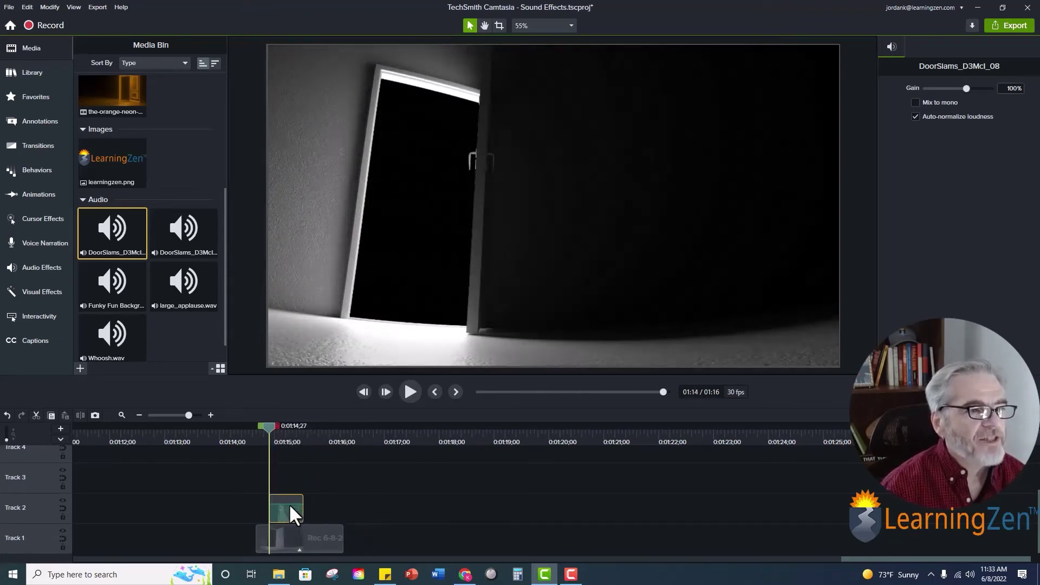
pyautogui.click(409, 398)
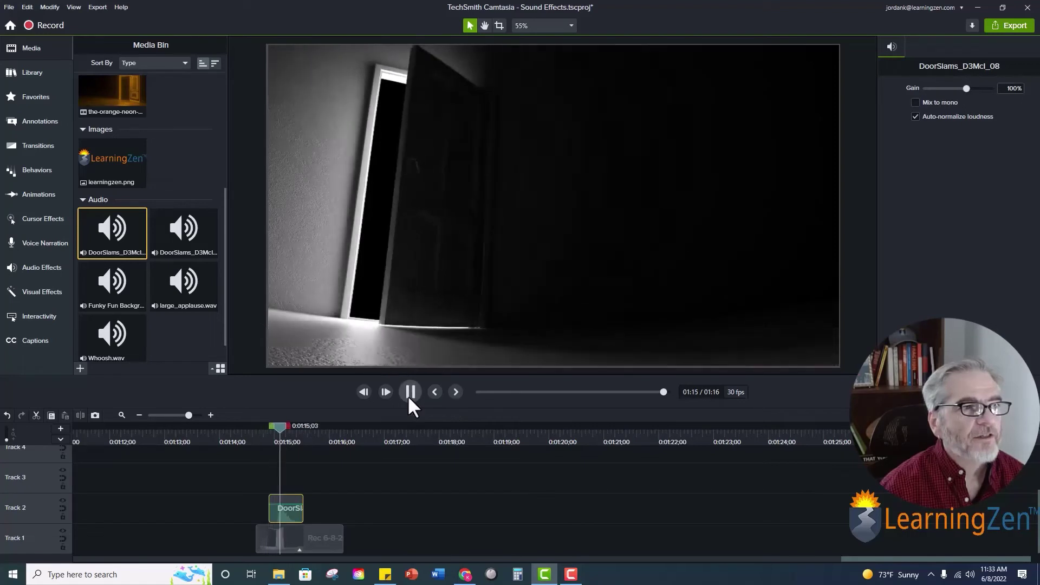
pyautogui.click(409, 398)
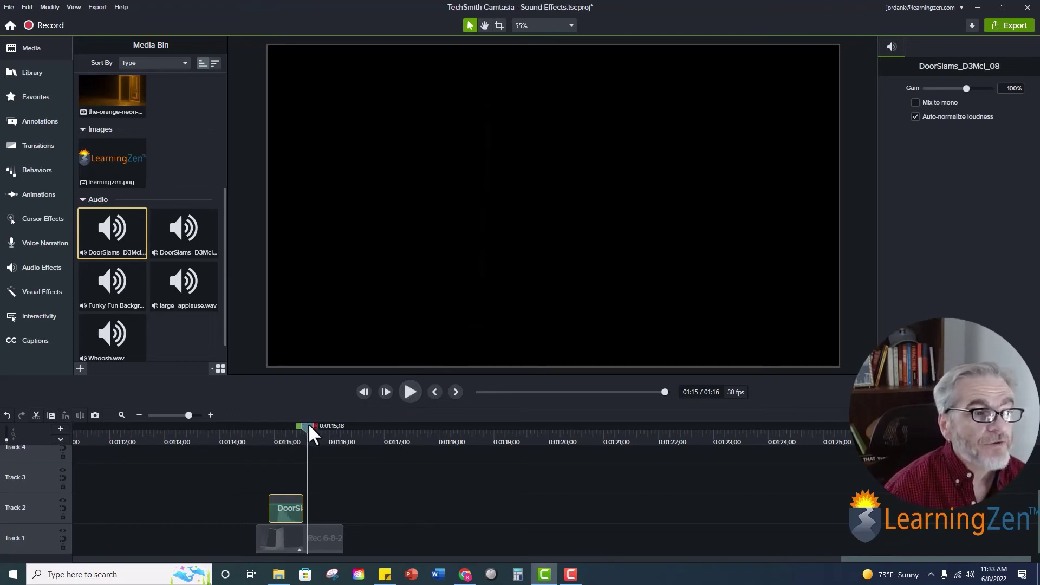
# - Find the exact frame where the door shuts and snap the DoorSlams clip to it
pyautogui.moveTo(281, 510); pyautogui.dragTo(346, 505)
pyautogui.moveTo(307, 428); pyautogui.dragTo(301, 429)
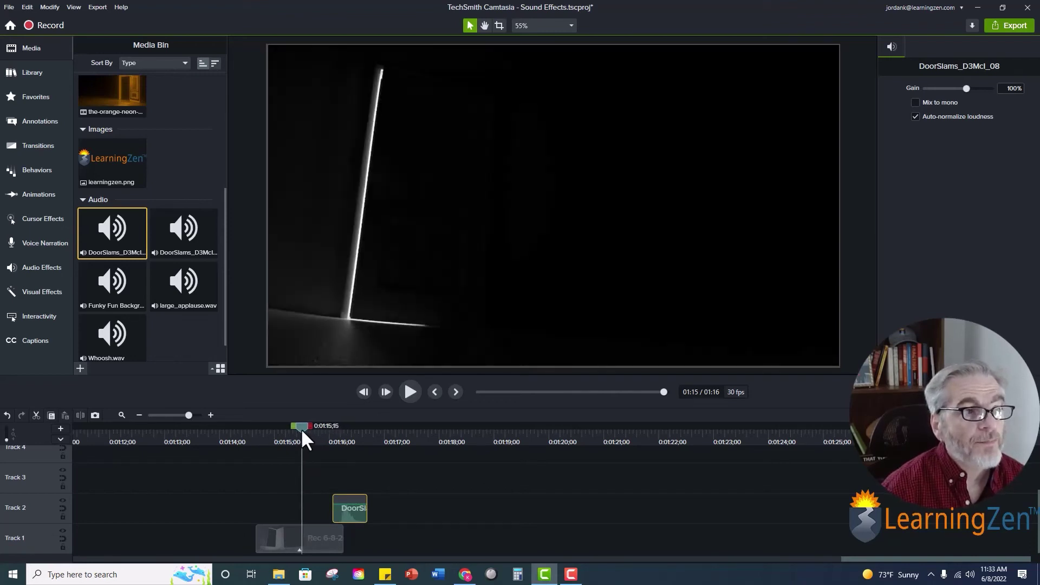
pyautogui.moveTo(301, 428); pyautogui.dragTo(303, 428)
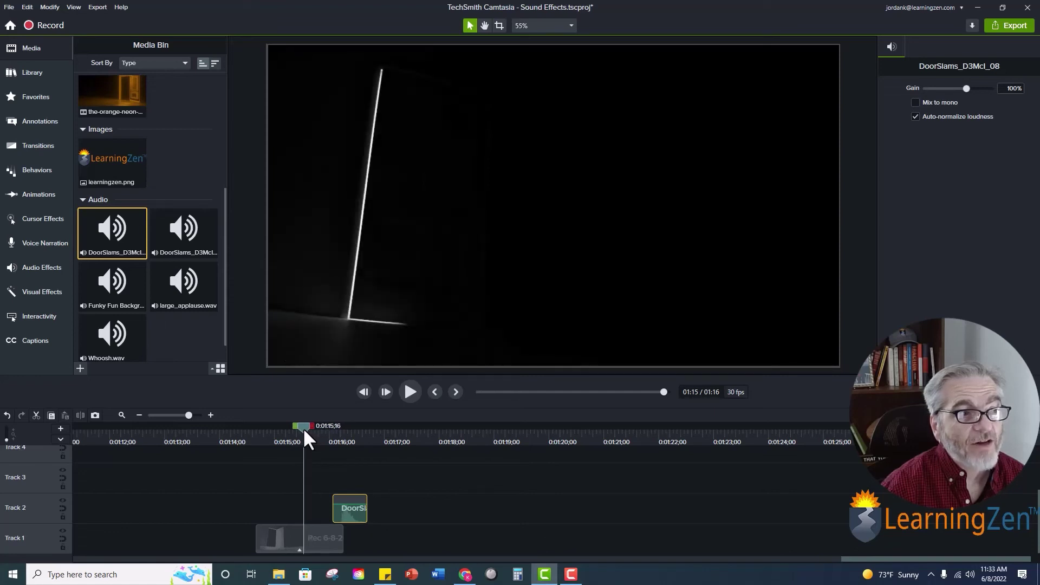
pyautogui.moveTo(304, 428); pyautogui.dragTo(302, 428)
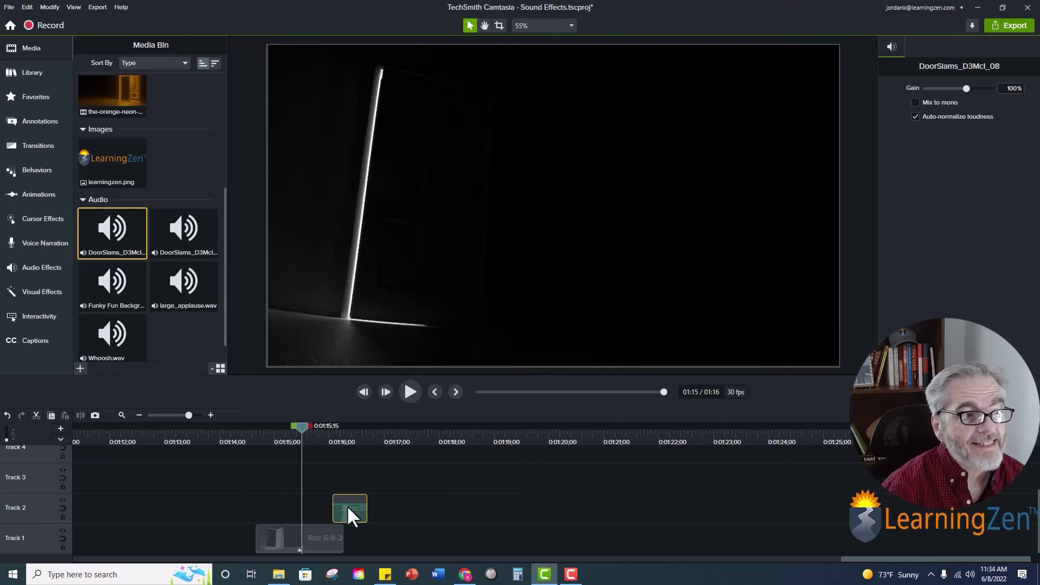
pyautogui.moveTo(347, 509); pyautogui.dragTo(305, 507)
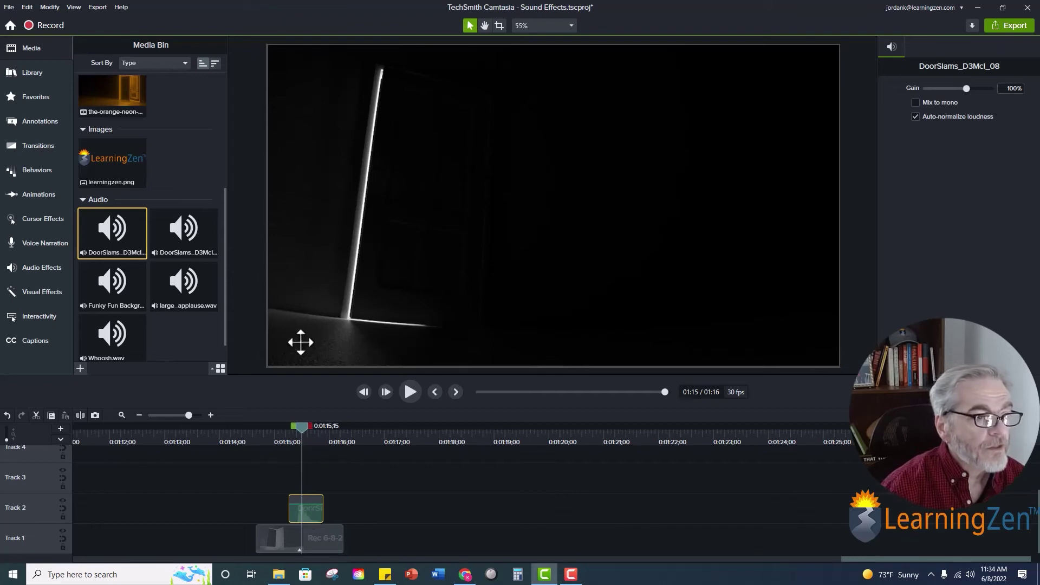
pyautogui.moveTo(301, 425); pyautogui.dragTo(260, 434)
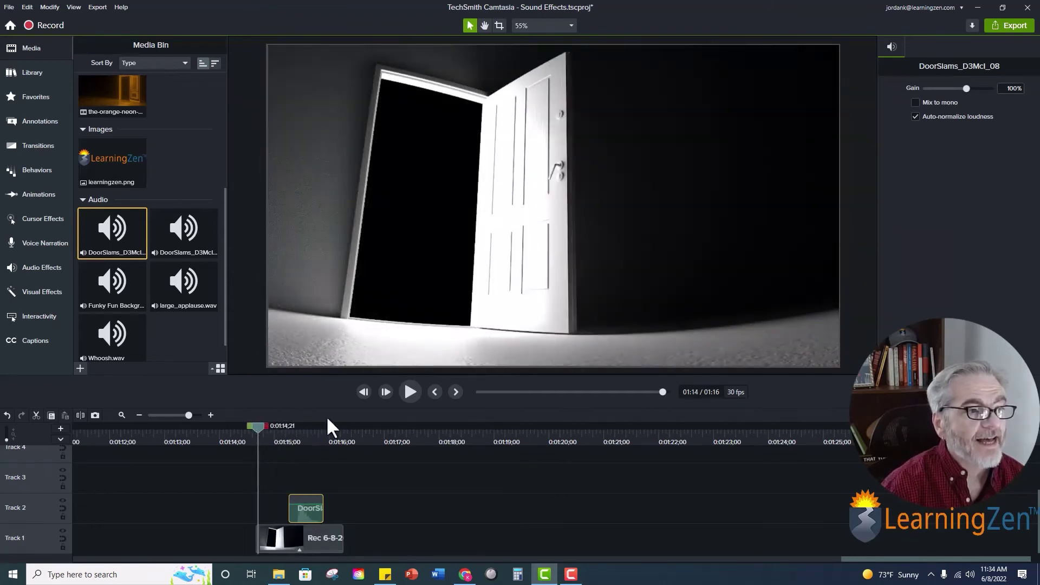
pyautogui.click(411, 388)
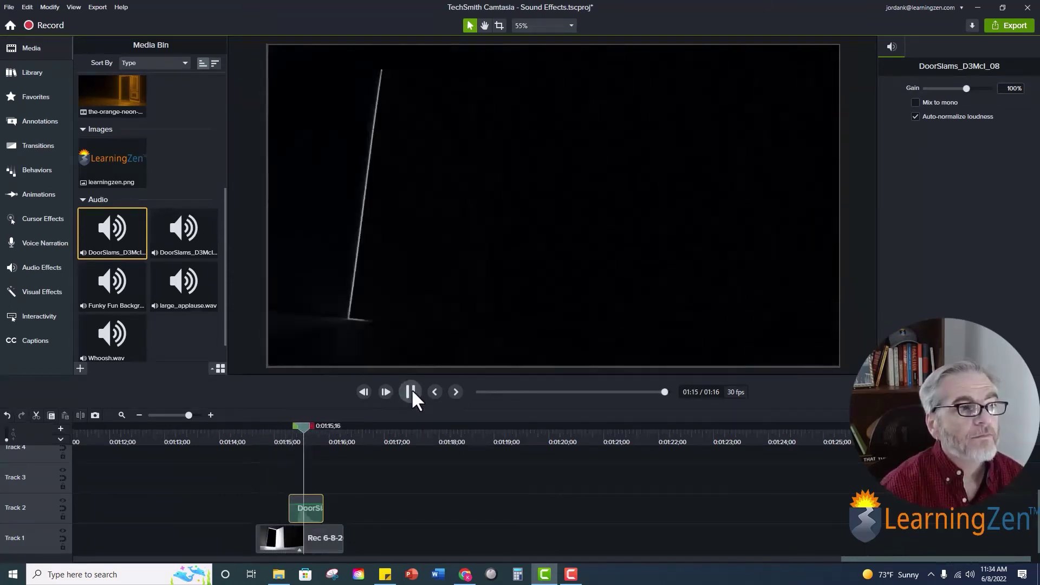
pyautogui.moveTo(339, 428); pyautogui.dragTo(289, 441)
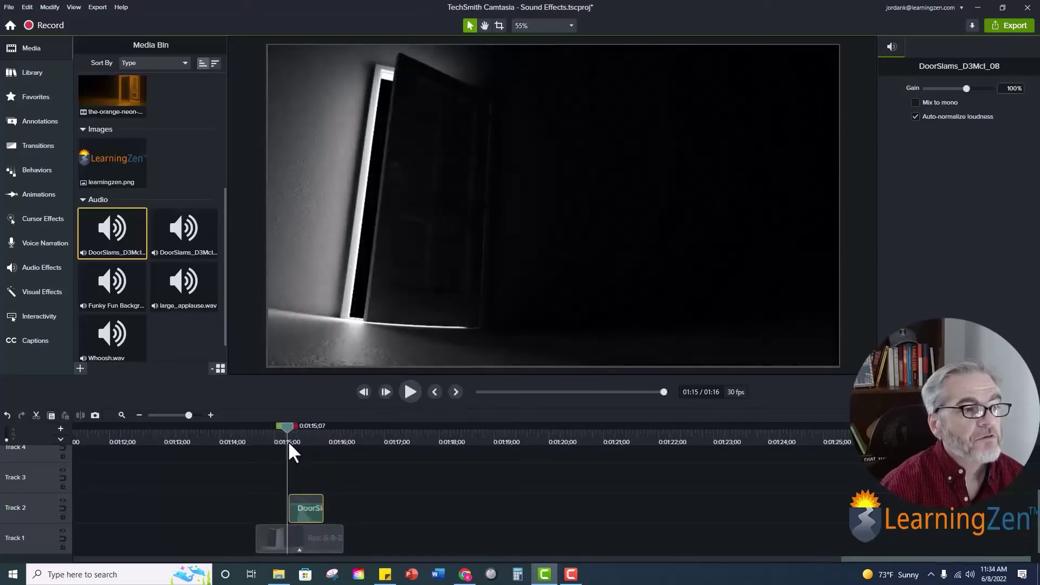
pyautogui.click(406, 392)
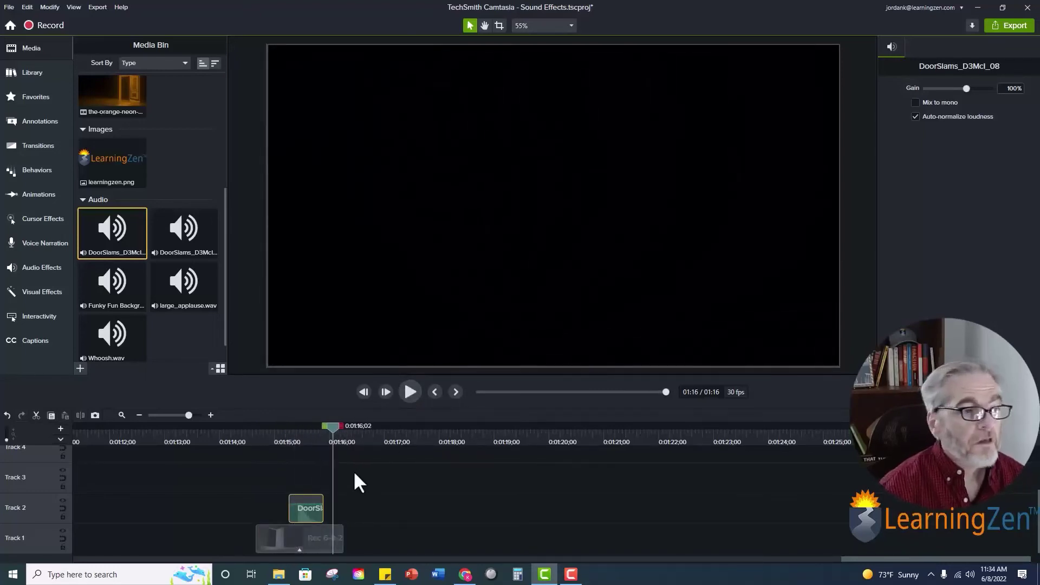
pyautogui.moveTo(327, 428); pyautogui.dragTo(262, 445)
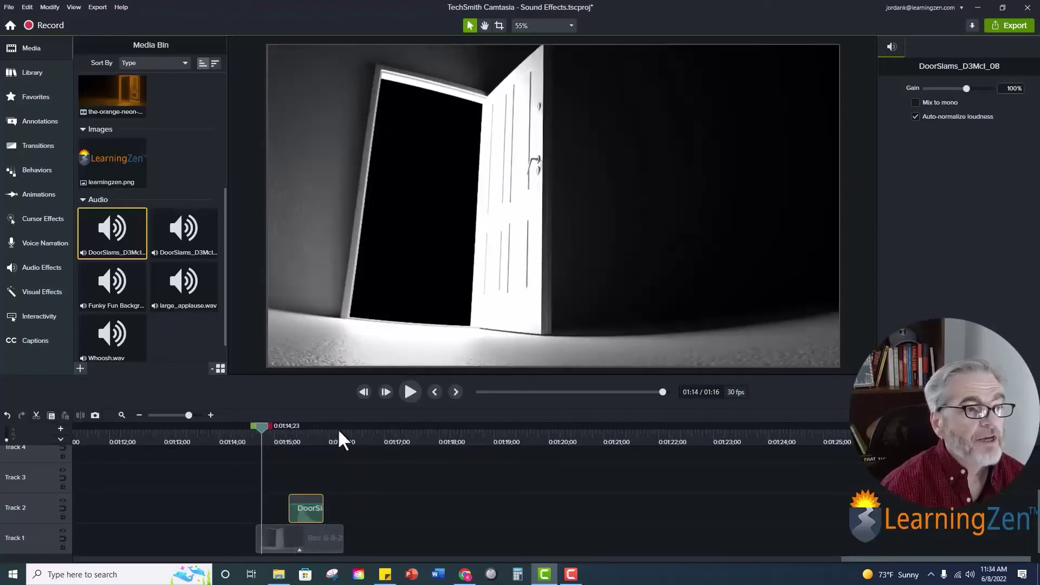
pyautogui.click(407, 392)
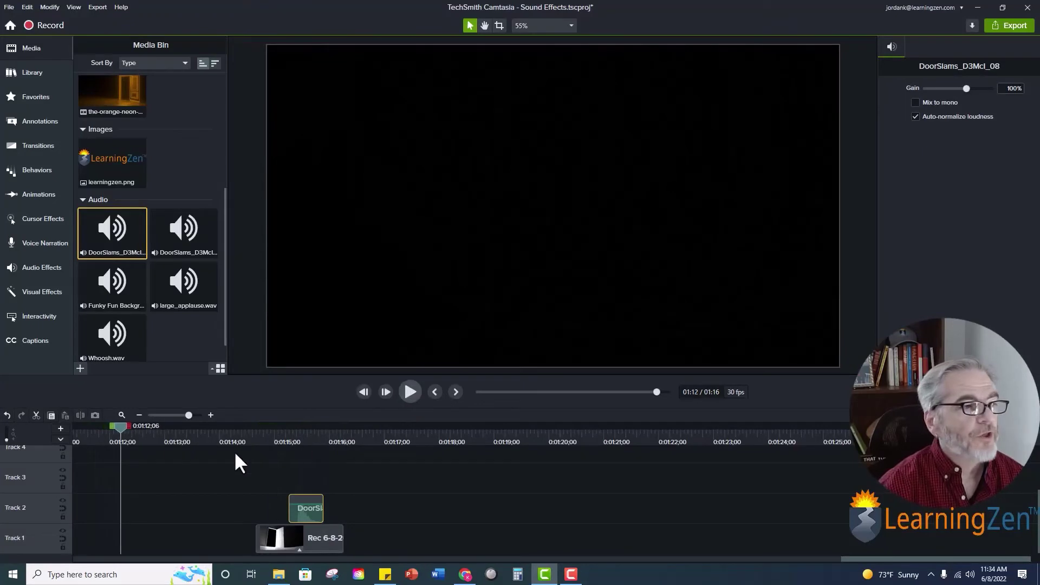
pyautogui.moveTo(129, 432); pyautogui.dragTo(268, 451)
pyautogui.click(407, 395)
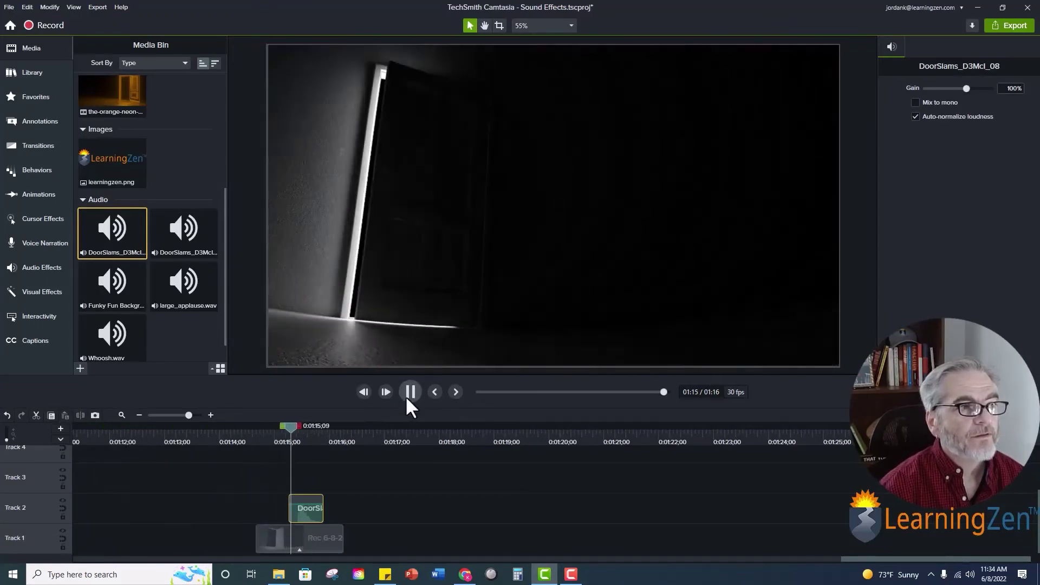
pyautogui.click(407, 399)
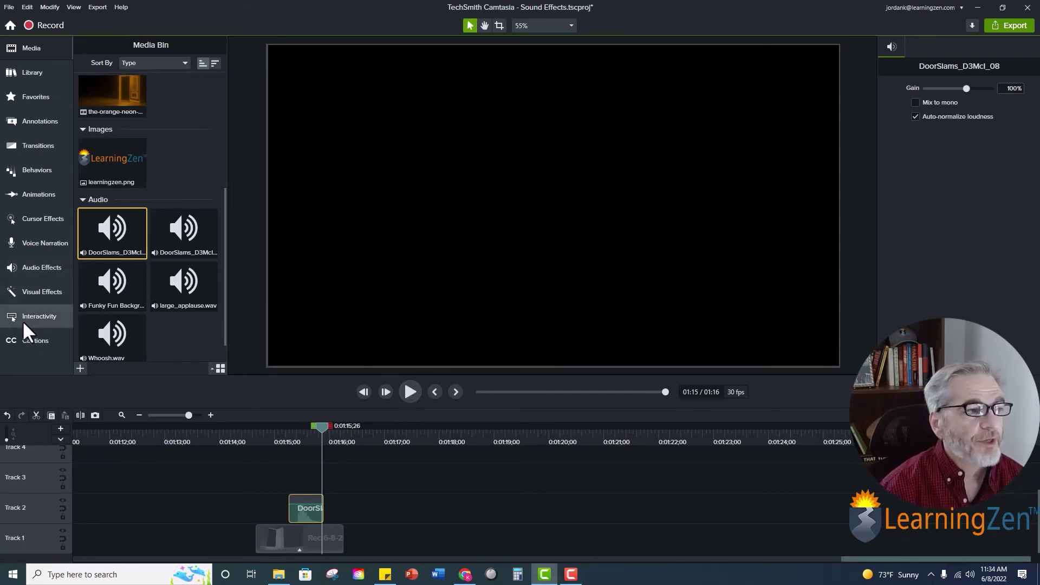
# - Apply Clip Speed from Visual Effects to the DoorSlams clip, then undo it
pyautogui.click(34, 292)
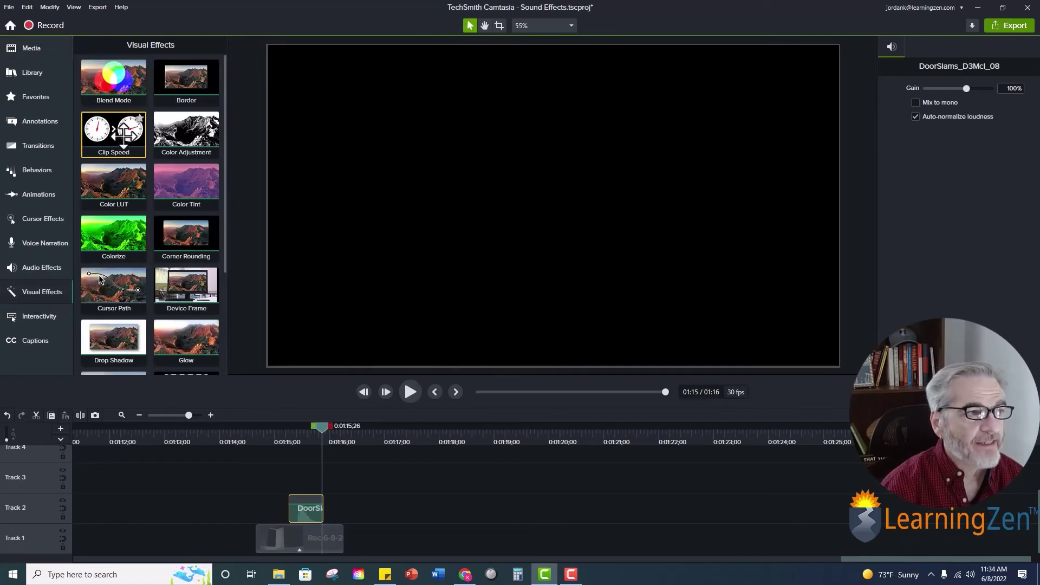
pyautogui.moveTo(126, 130); pyautogui.dragTo(298, 499)
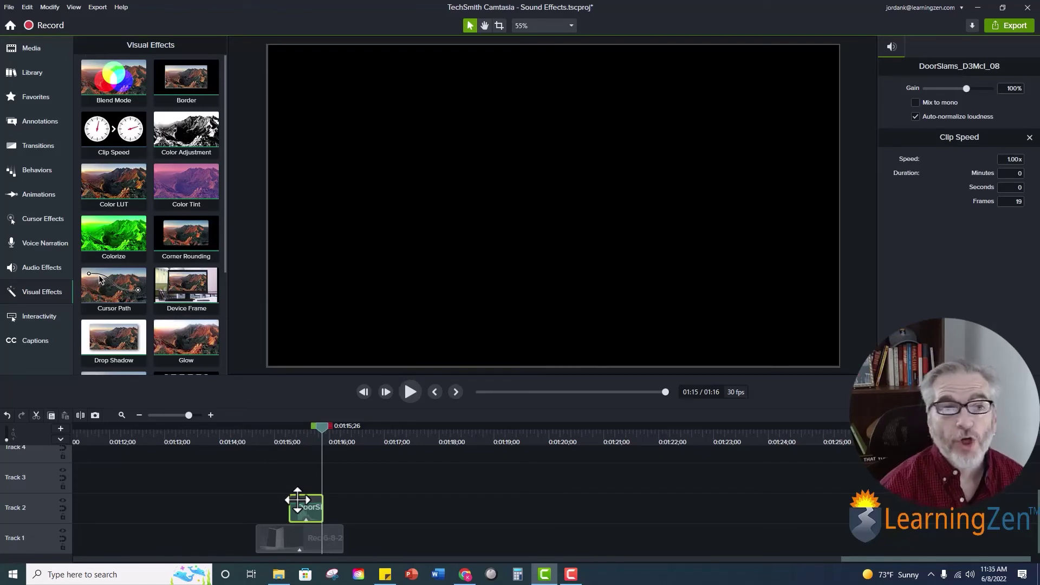
pyautogui.hotkey('ctrl', 'z')
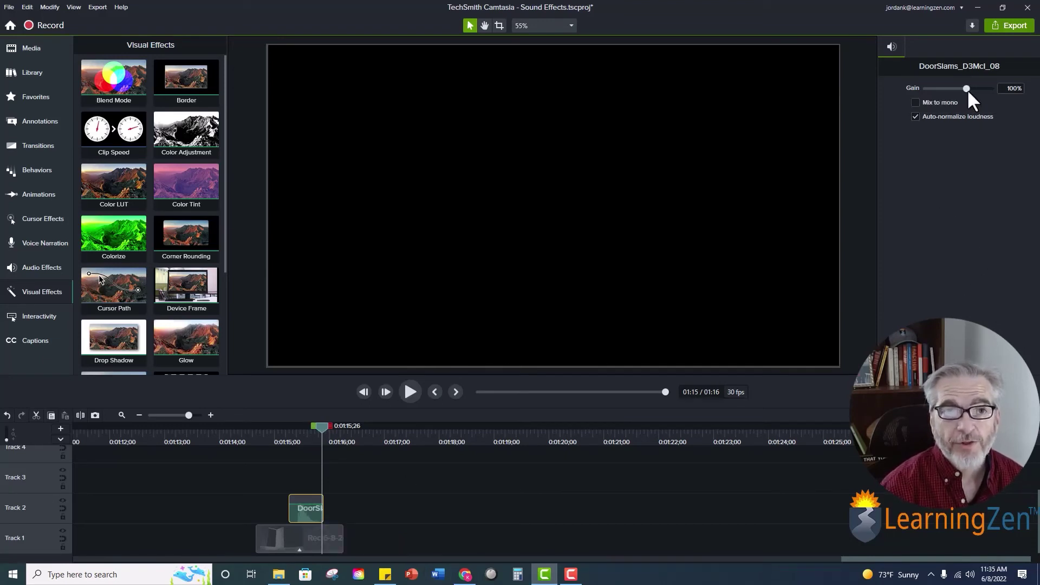
pyautogui.moveTo(967, 89); pyautogui.dragTo(974, 86)
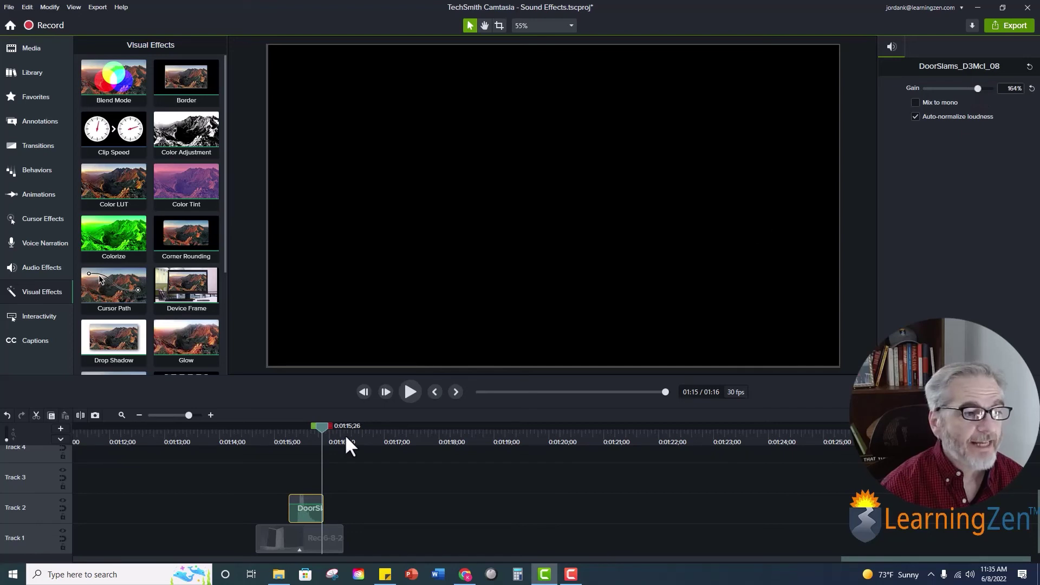
pyautogui.moveTo(322, 424); pyautogui.dragTo(289, 430)
pyautogui.click(412, 390)
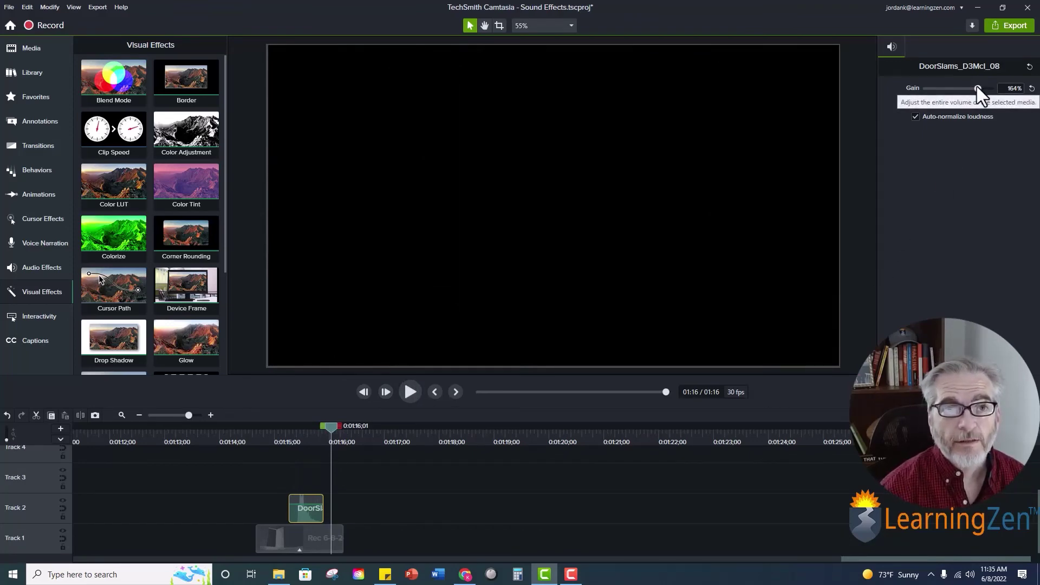
pyautogui.moveTo(978, 89); pyautogui.dragTo(964, 87)
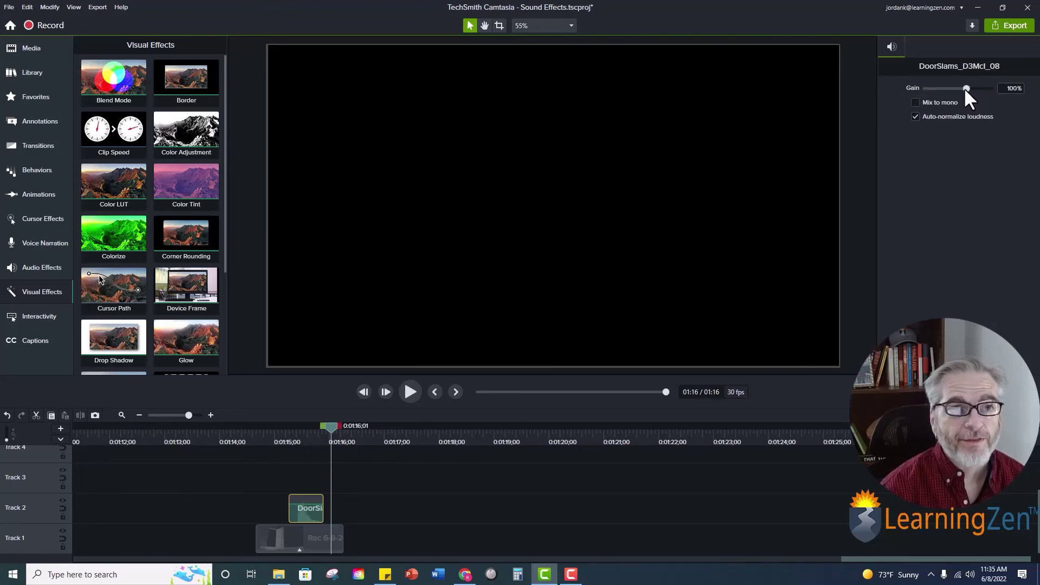